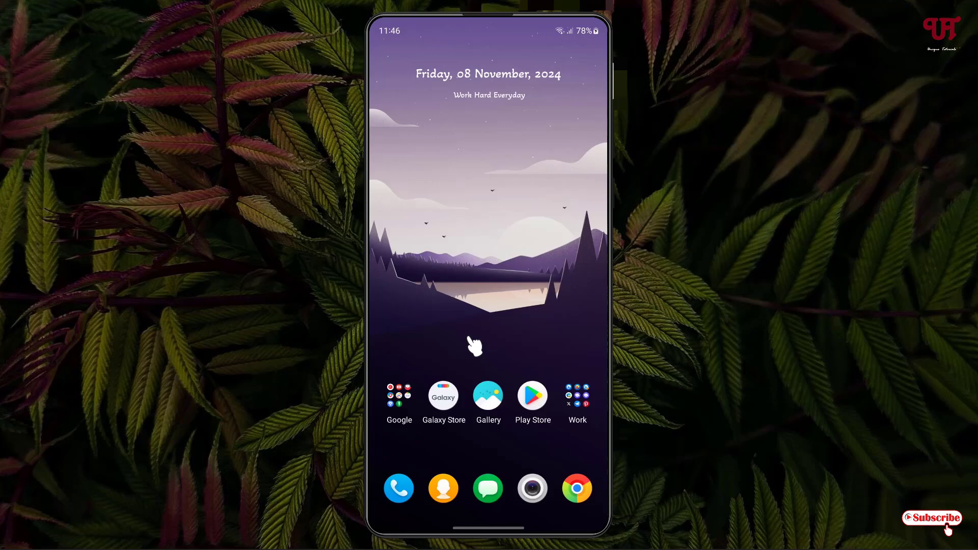
# Shuffle the ApowerMirror card in Recents, return home, and open Good Lock's store page.
pyautogui.moveTo(516, 533); pyautogui.dragTo(525, 334)
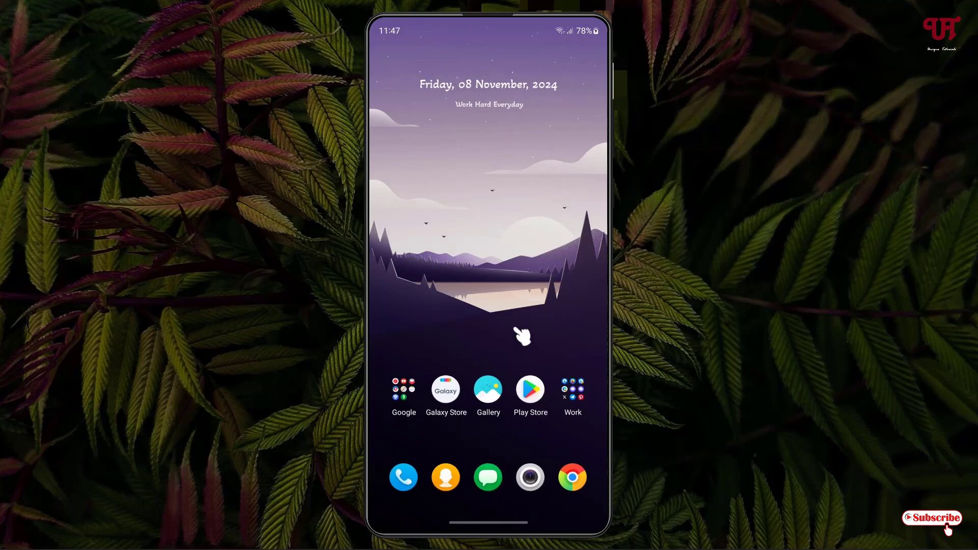
pyautogui.moveTo(574, 356); pyautogui.dragTo(345, 286)
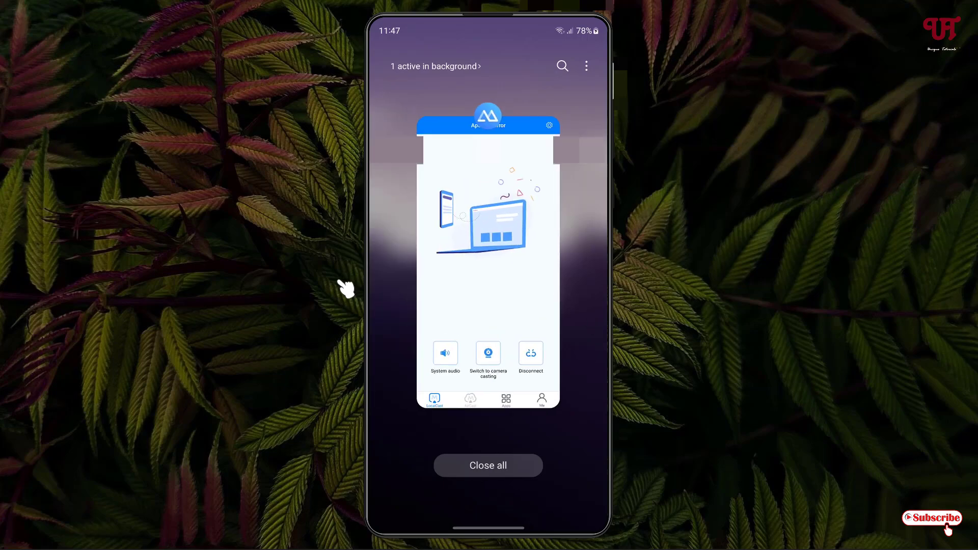
pyautogui.moveTo(497, 284)
pyautogui.mouseDown()
pyautogui.moveTo(581, 300)
pyautogui.moveTo(447, 295)
pyautogui.moveTo(469, 306)
pyautogui.mouseUp()
pyautogui.moveTo(510, 300)
pyautogui.mouseDown()
pyautogui.moveTo(399, 339)
pyautogui.moveTo(459, 336)
pyautogui.moveTo(539, 360)
pyautogui.mouseUp()
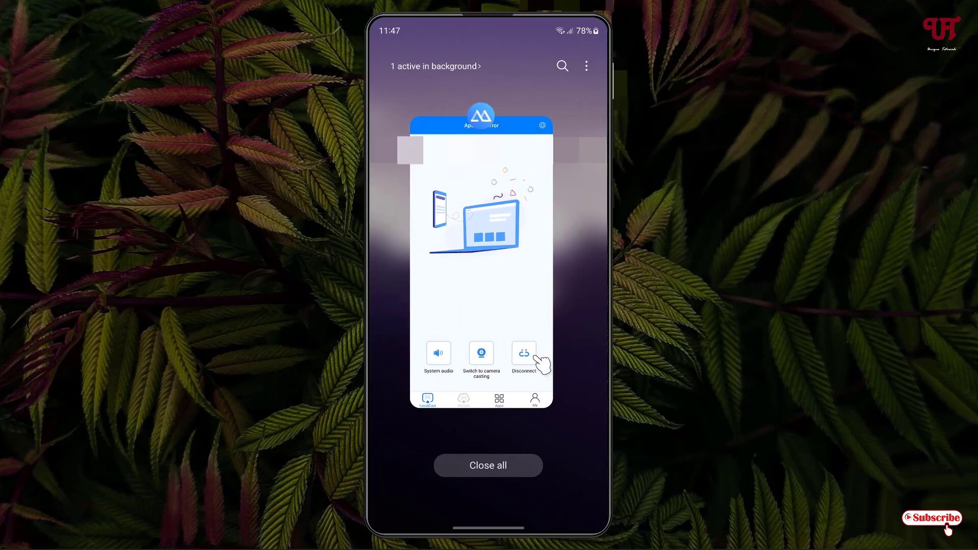
pyautogui.moveTo(524, 527); pyautogui.dragTo(571, 330)
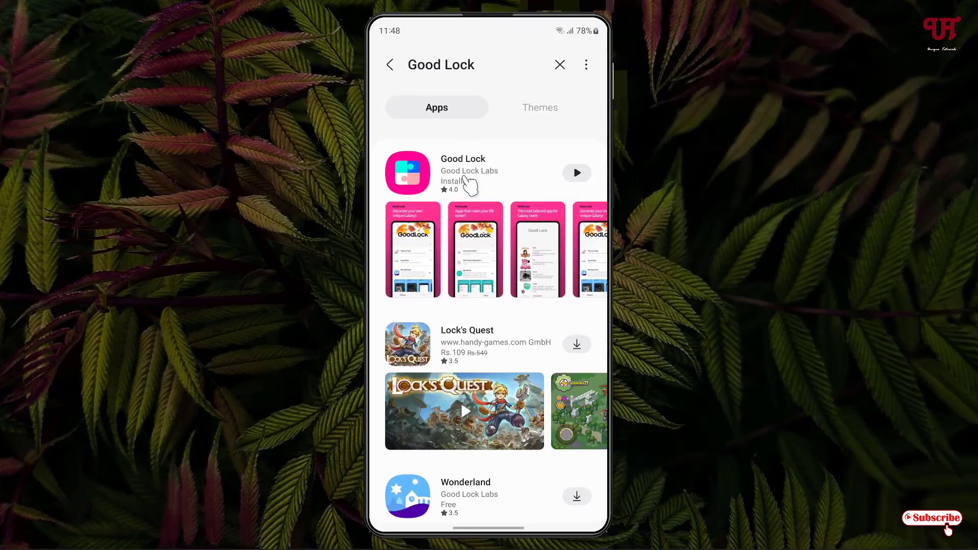
pyautogui.click(467, 184)
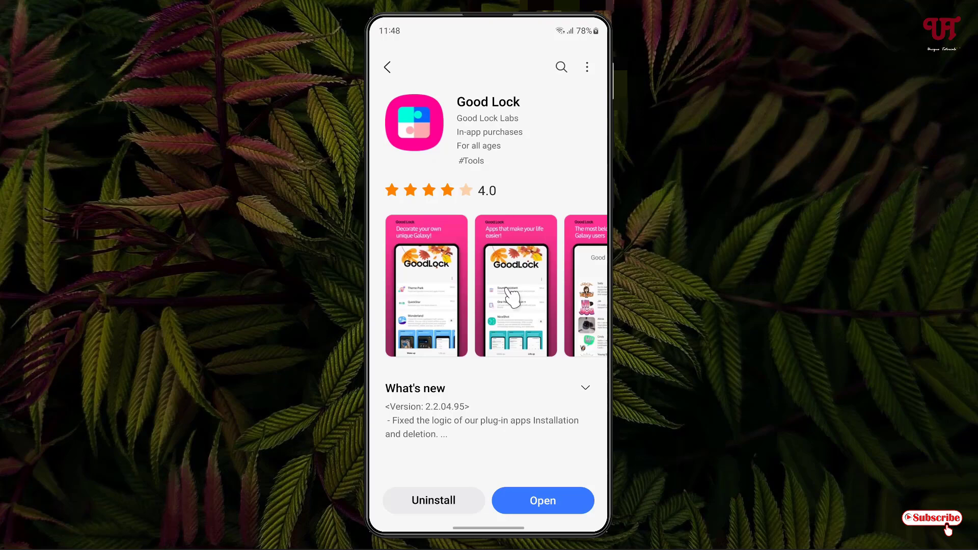
# Return to Good Lock's store page, launch Good Lock, and show its Make up plug-ins.
pyautogui.moveTo(498, 529); pyautogui.dragTo(532, 339)
pyautogui.click(534, 398)
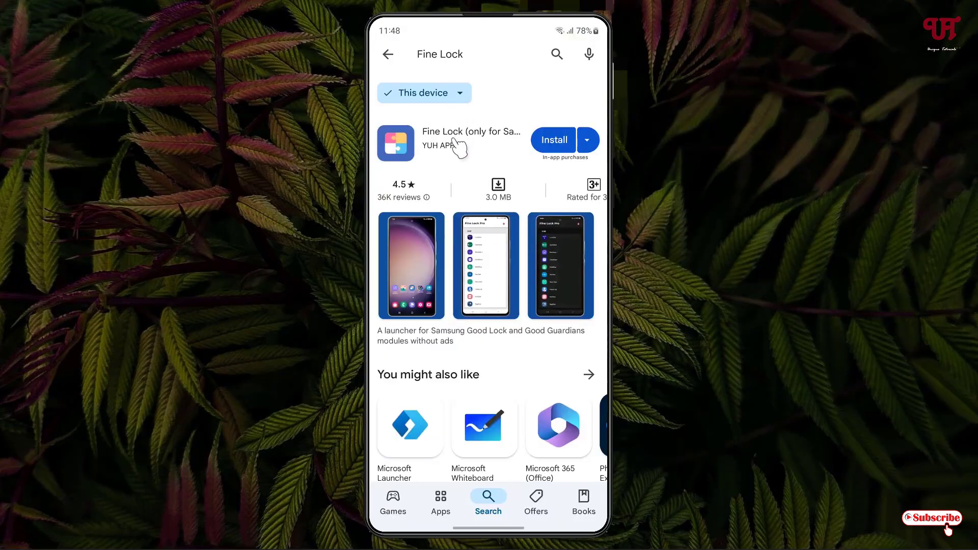
pyautogui.click(459, 147)
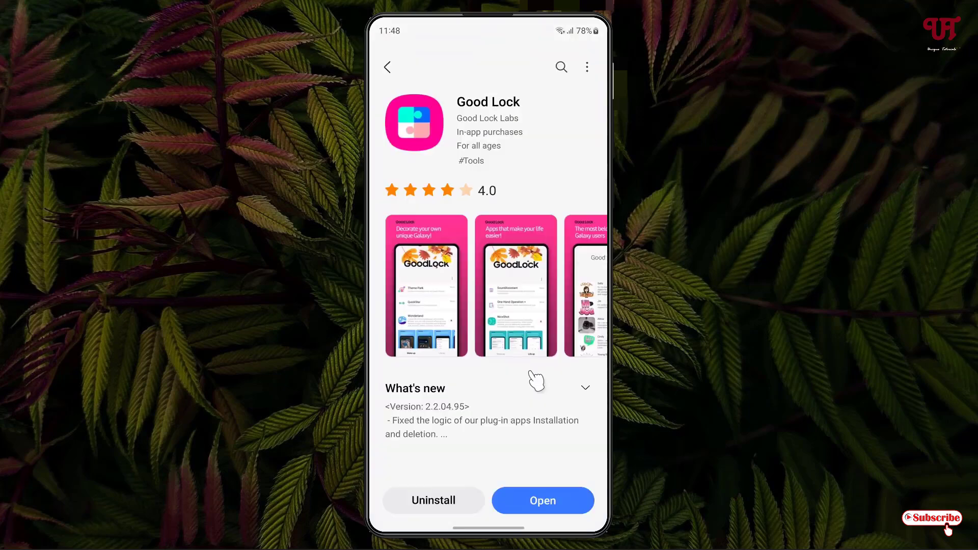
pyautogui.click(551, 502)
pyautogui.click(501, 512)
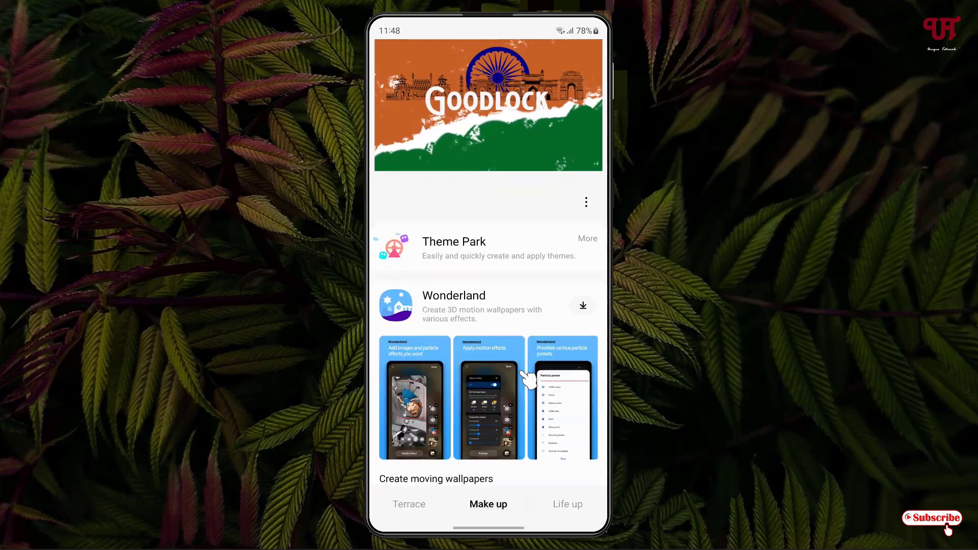
pyautogui.moveTo(525, 463); pyautogui.dragTo(481, 198)
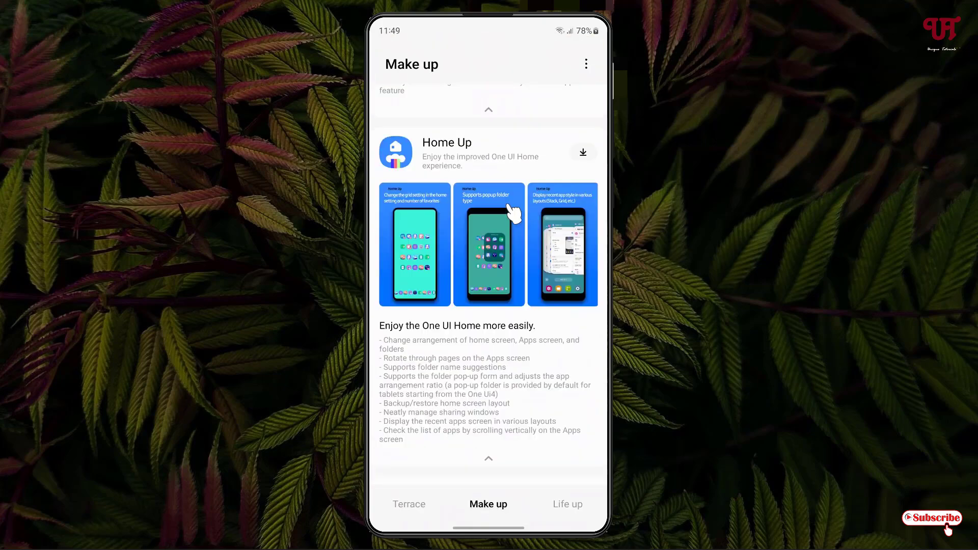
# Download Home Up, start its setup, allow its permission, and switch it on.
pyautogui.click(583, 153)
pyautogui.click(455, 310)
pyautogui.click(482, 491)
pyautogui.click(496, 454)
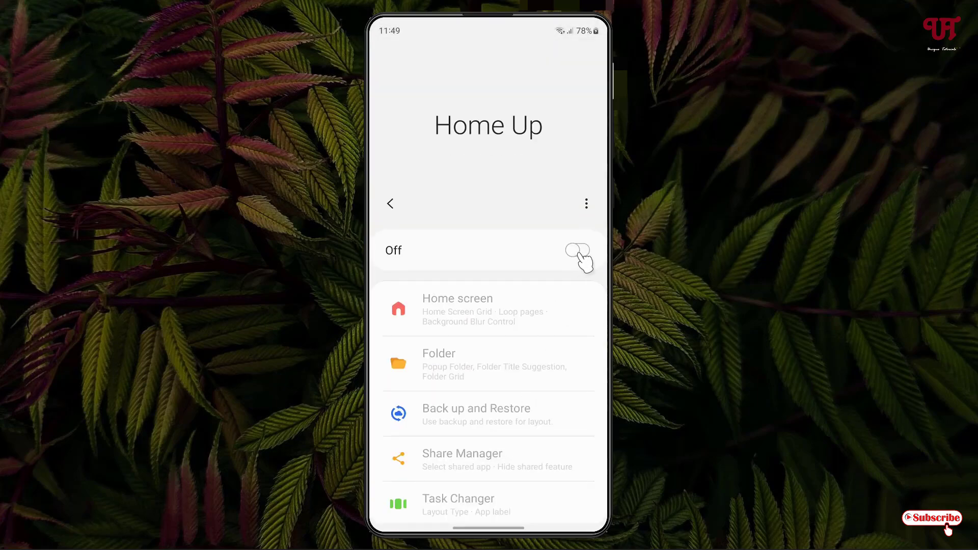
pyautogui.click(582, 252)
# Enable Background Blur Control under Home screen settings and open its options.
pyautogui.click(463, 319)
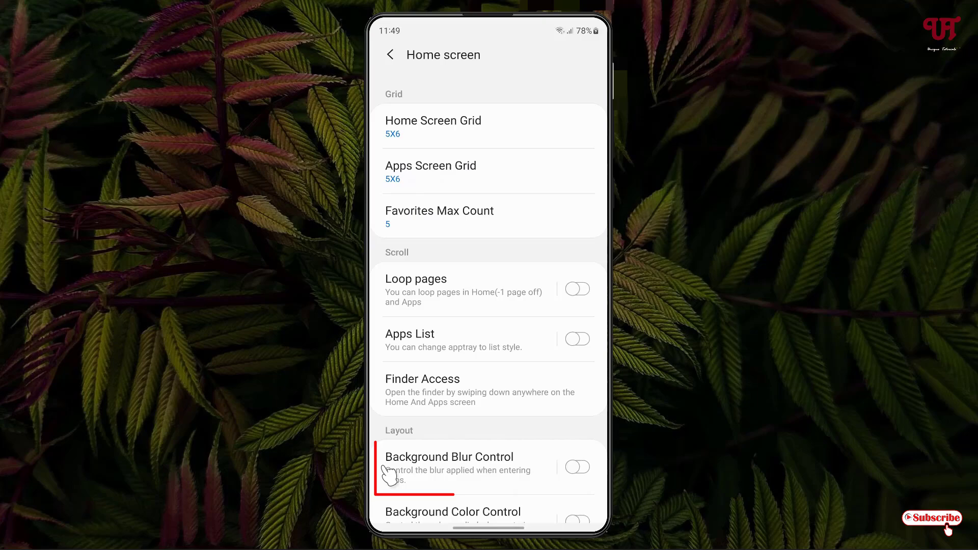
pyautogui.click(585, 472)
pyautogui.click(460, 473)
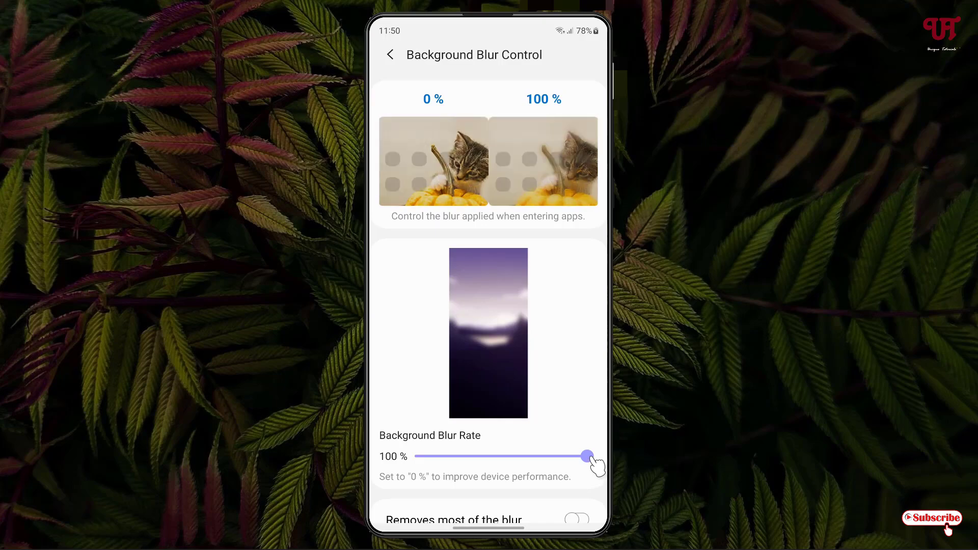
# Lower the Background Blur Rate slider to 0%, go home, and swipe into Recents.
pyautogui.moveTo(587, 457); pyautogui.dragTo(413, 457)
pyautogui.moveTo(516, 522); pyautogui.dragTo(562, 271)
pyautogui.moveTo(509, 528); pyautogui.dragTo(539, 464)
pyautogui.moveTo(504, 345); pyautogui.dragTo(327, 283)
# Reopen Background Blur Control from Recents, flip its toggle, and close Recents to home.
pyautogui.moveTo(497, 252); pyautogui.dragTo(377, 254)
pyautogui.click(524, 382)
pyautogui.click(577, 468)
pyautogui.click(578, 349)
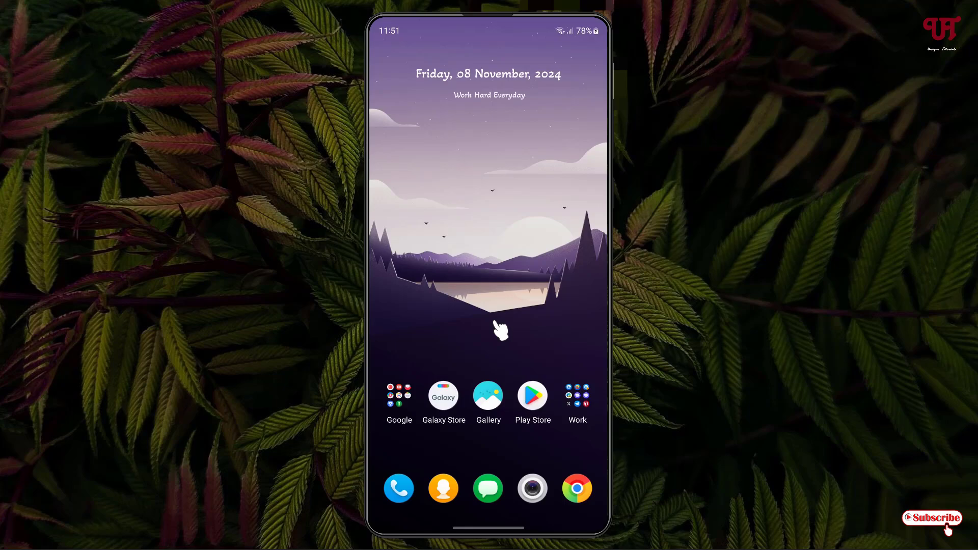